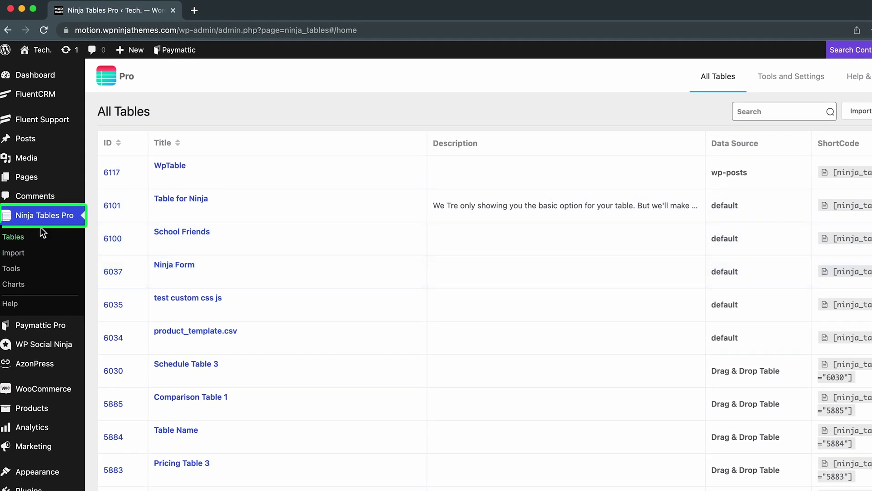
# Step: Start a new Drag & Drop table and scroll its templates back to Pricing Tables
pyautogui.click(843, 109)
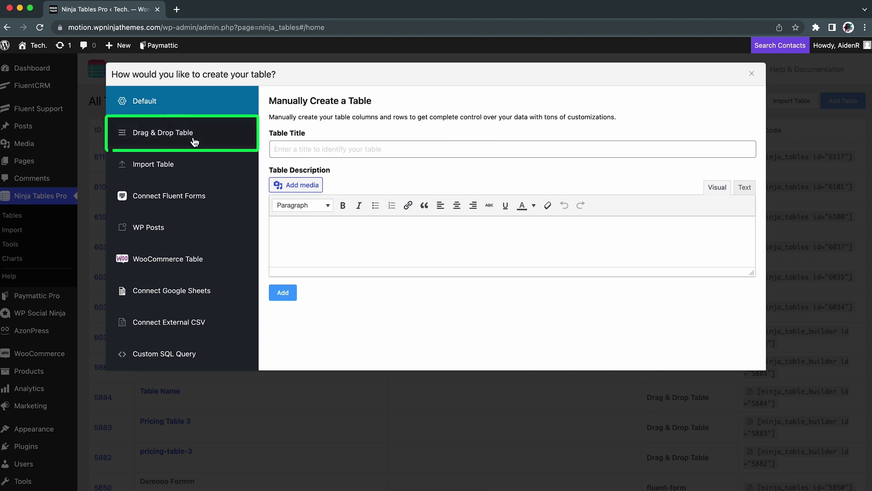
pyautogui.click(194, 142)
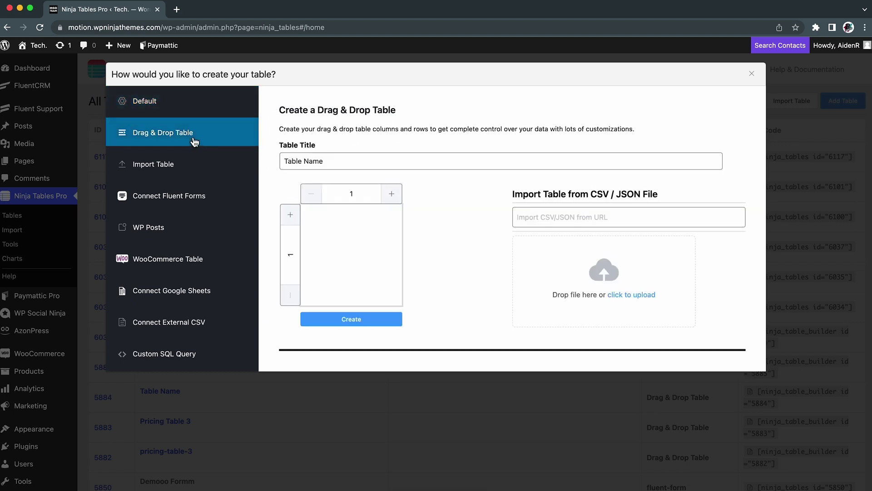
pyautogui.scroll(-3, 469, 237)
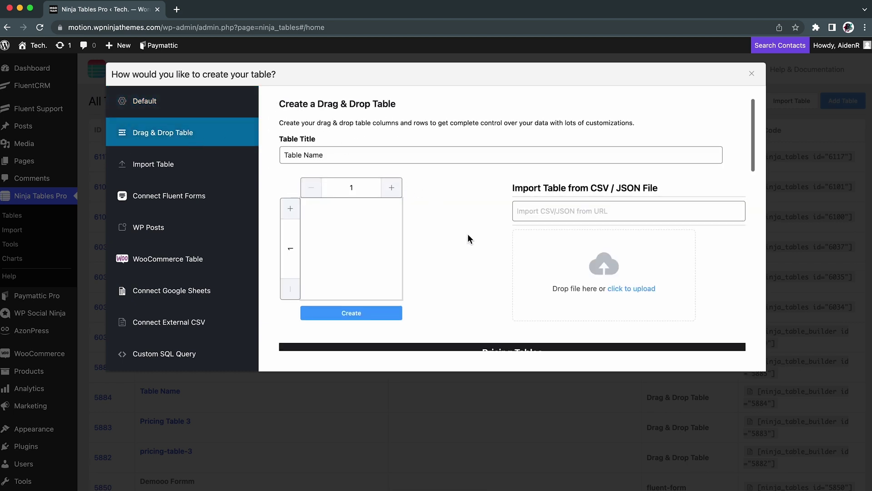
pyautogui.scroll(-4, 468, 234)
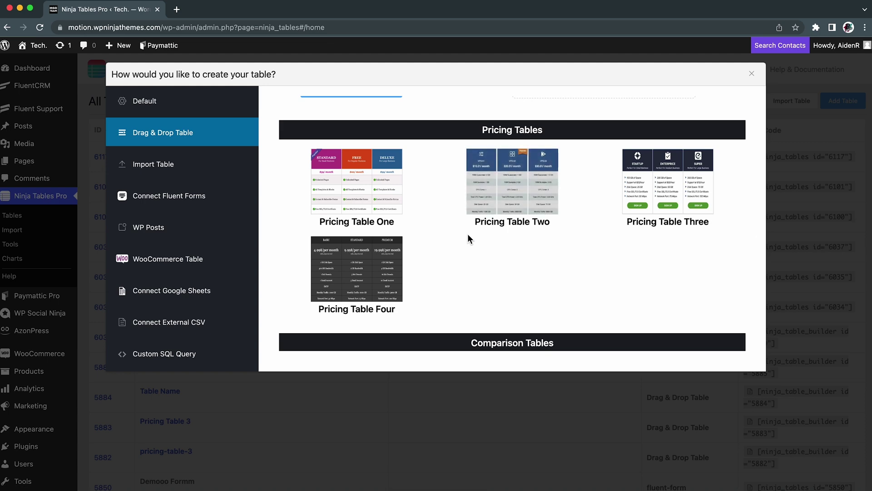
pyautogui.scroll(-4, 468, 235)
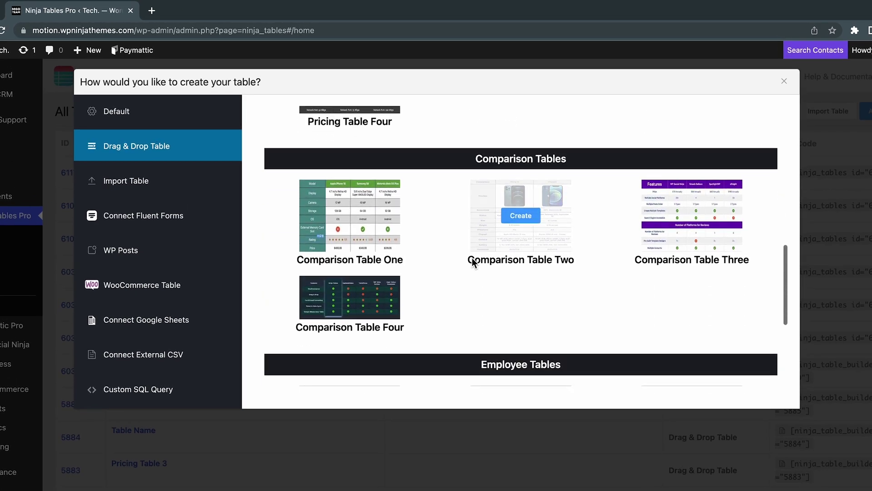
pyautogui.scroll(-4, 472, 258)
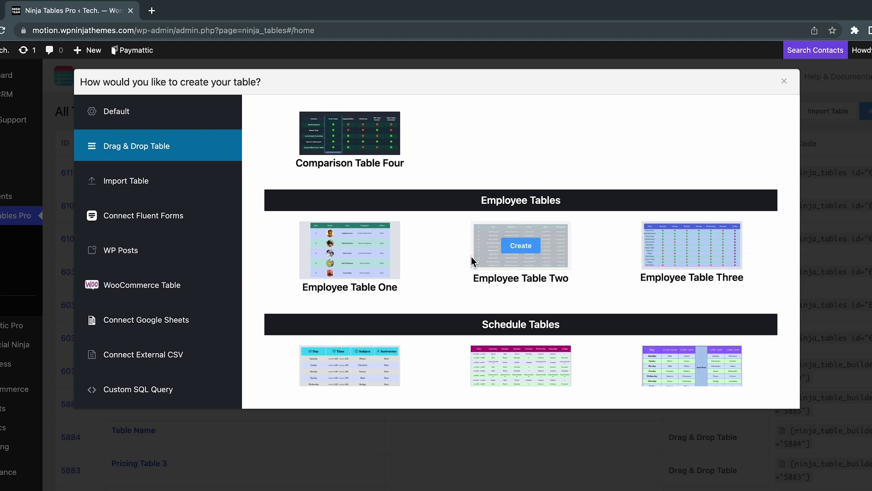
pyautogui.scroll(-1, 471, 260)
pyautogui.scroll(2, 472, 260)
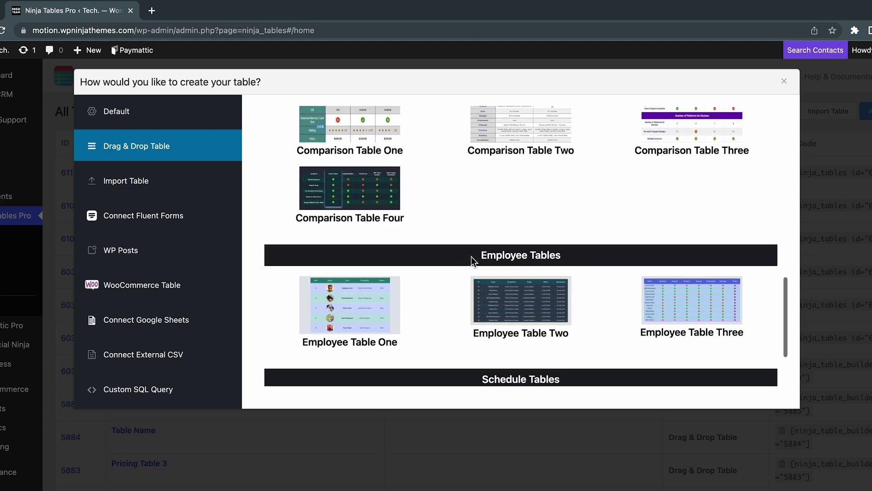
pyautogui.scroll(6, 471, 259)
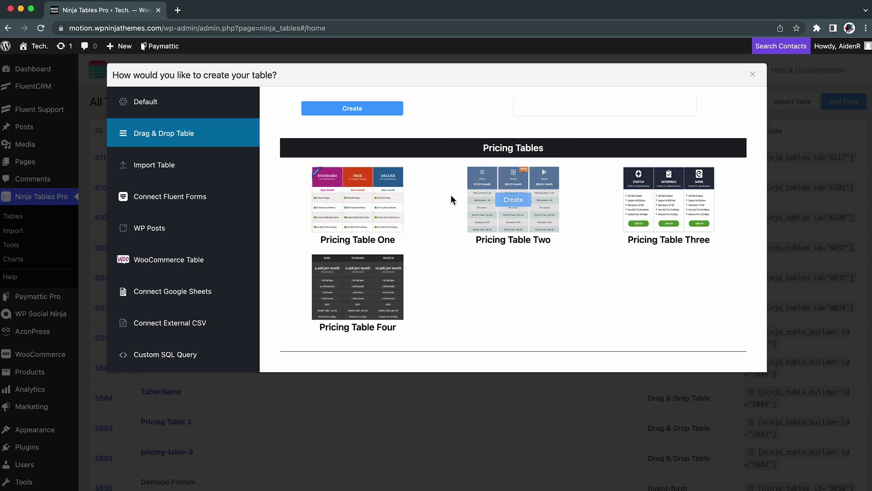
# Step: Create a table from Pricing Table One, test-add then delete a Text element, and select Unlimited Pages
pyautogui.click(358, 200)
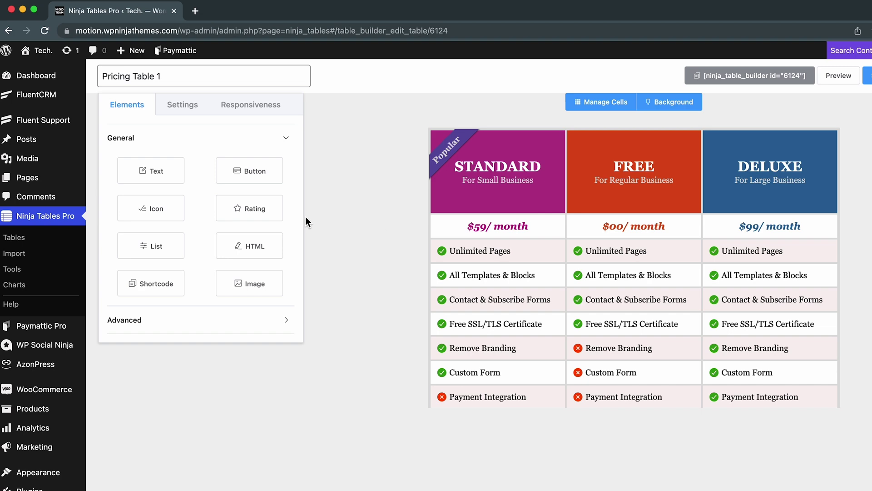
pyautogui.moveTo(156, 173); pyautogui.dragTo(493, 399)
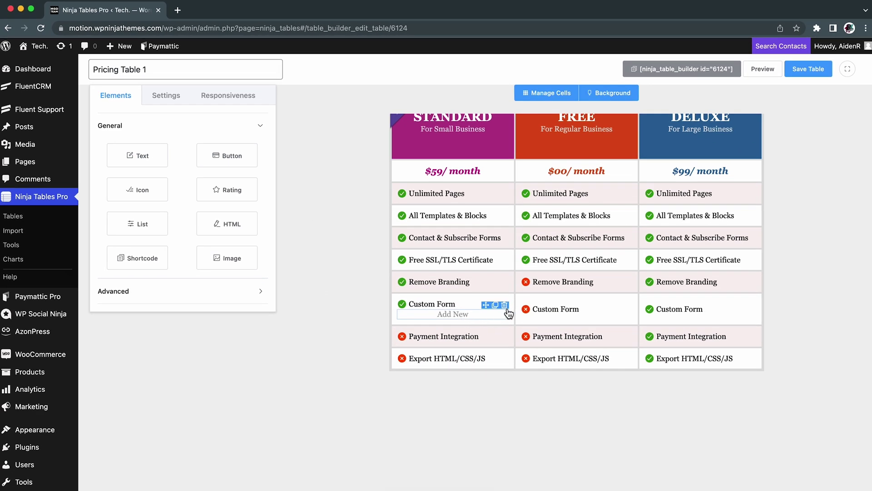
pyautogui.click(557, 335)
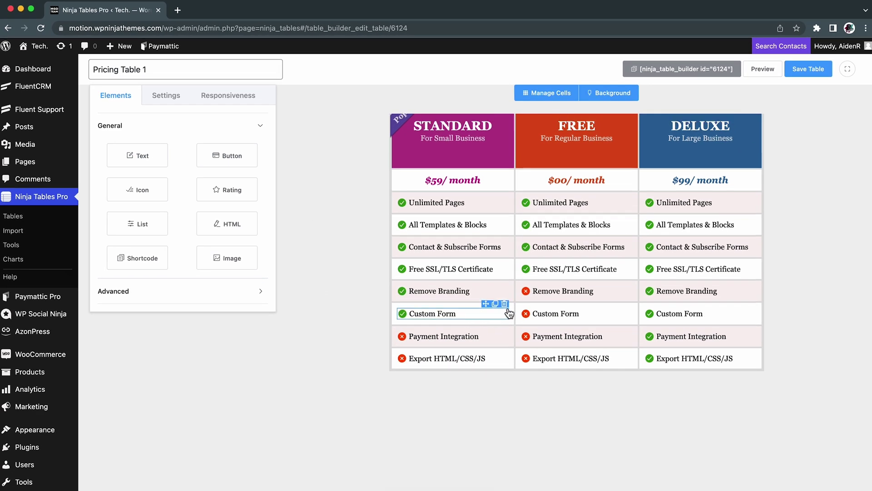
pyautogui.click(454, 203)
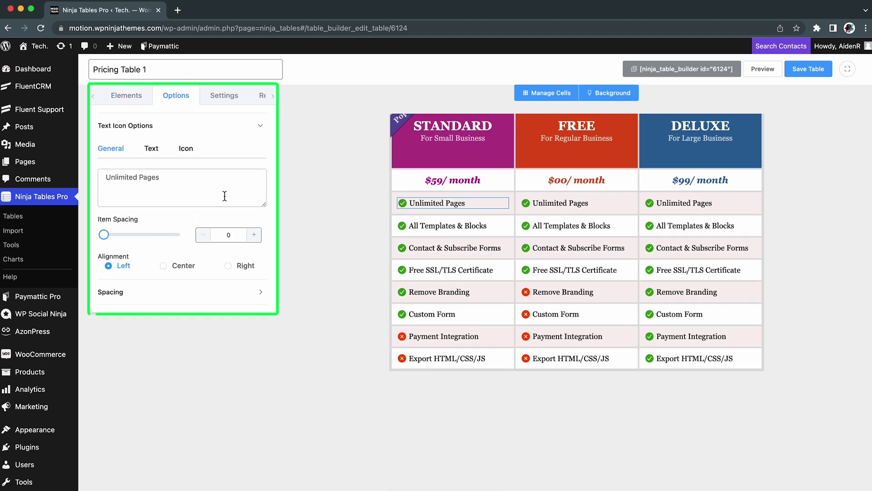
# Step: Select the Popular ribbon and switch its type to horizontal, then back to corner
pyautogui.click(428, 181)
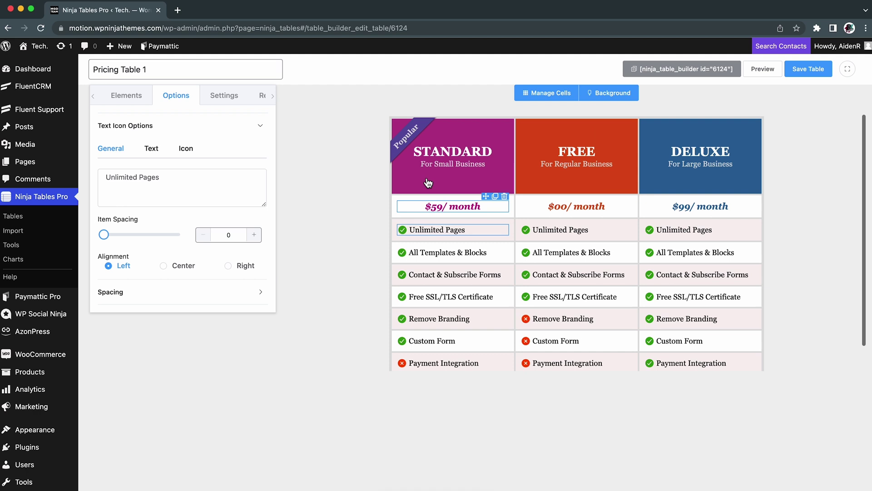
pyautogui.click(415, 140)
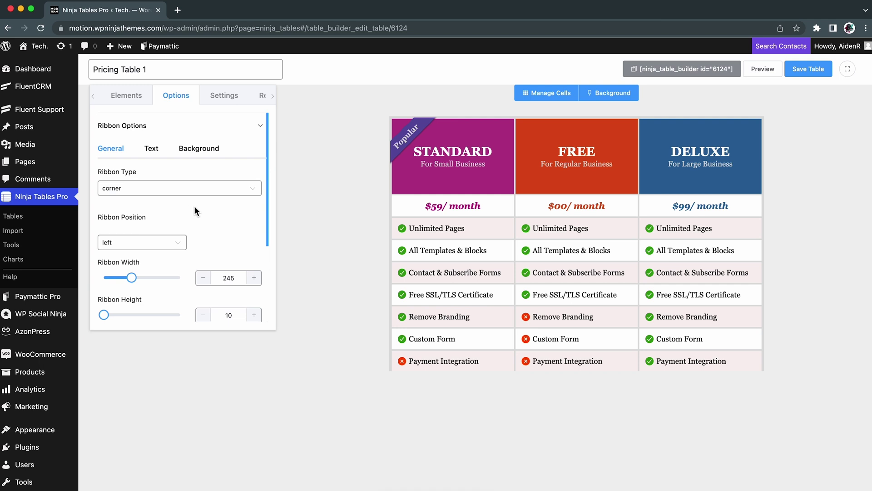
pyautogui.click(227, 192)
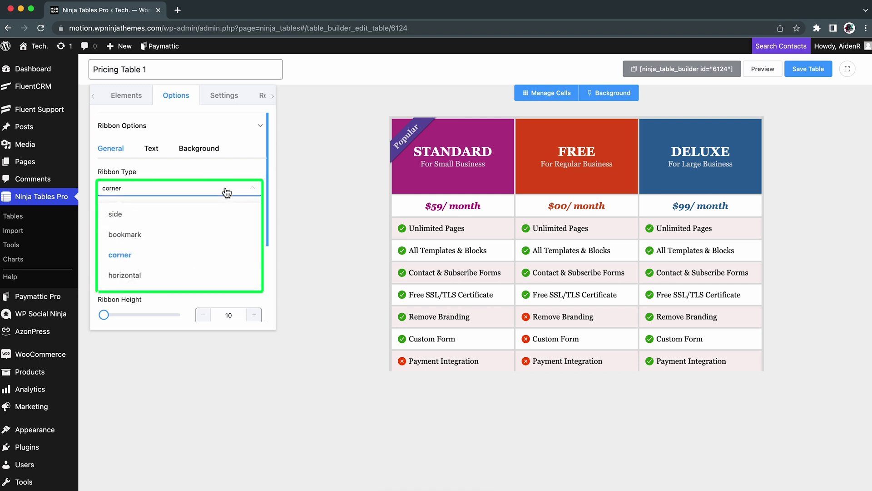
pyautogui.click(191, 274)
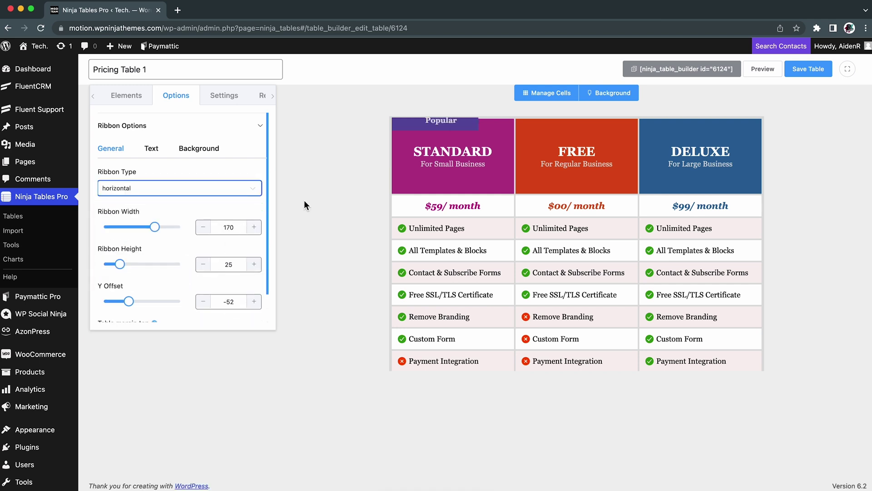
pyautogui.click(236, 194)
pyautogui.click(192, 250)
# Step: Tune the corner ribbon to height 11, X offset -11 and Y offset -50
pyautogui.moveTo(132, 278)
pyautogui.mouseDown()
pyautogui.moveTo(142, 284)
pyautogui.moveTo(133, 284)
pyautogui.mouseUp()
pyautogui.scroll(-2, 195, 291)
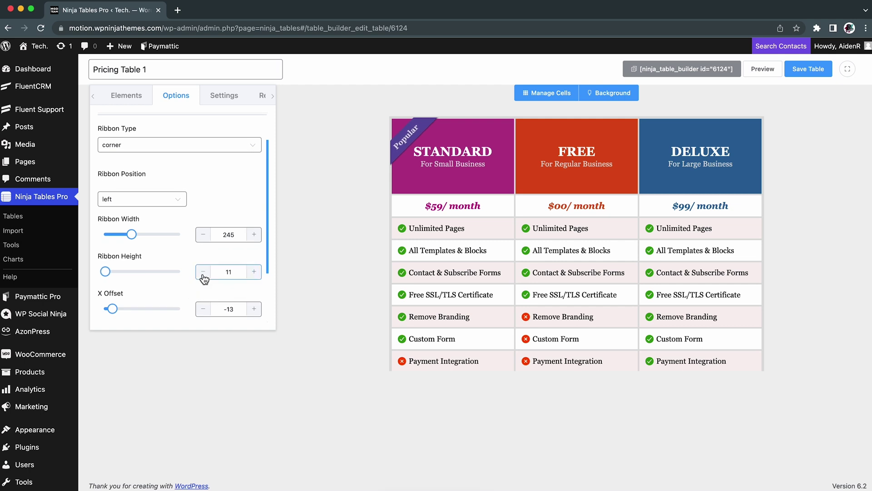
pyautogui.scroll(-3, 180, 298)
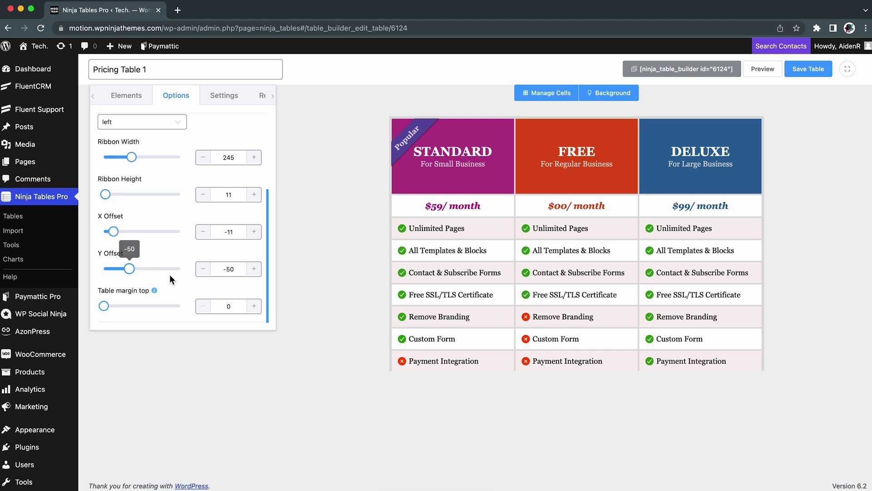
pyautogui.scroll(3, 184, 263)
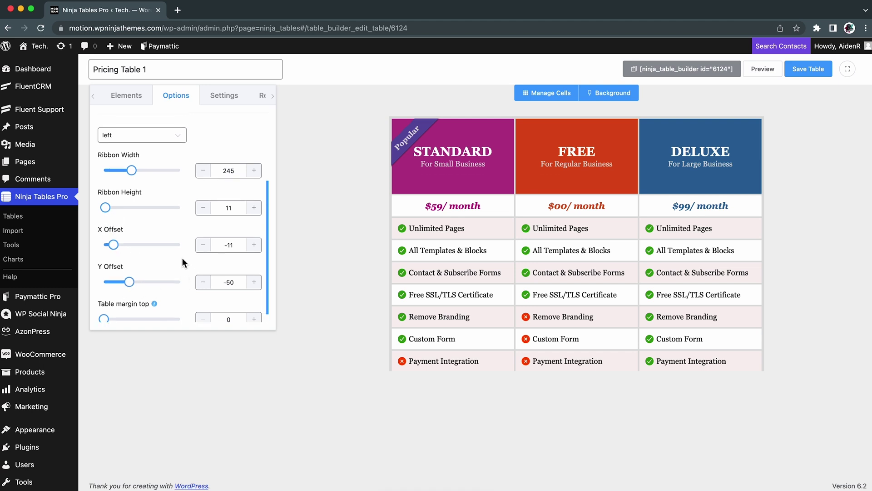
# Step: Rename the middle plan heading from FREE to BASIC
pyautogui.click(579, 149)
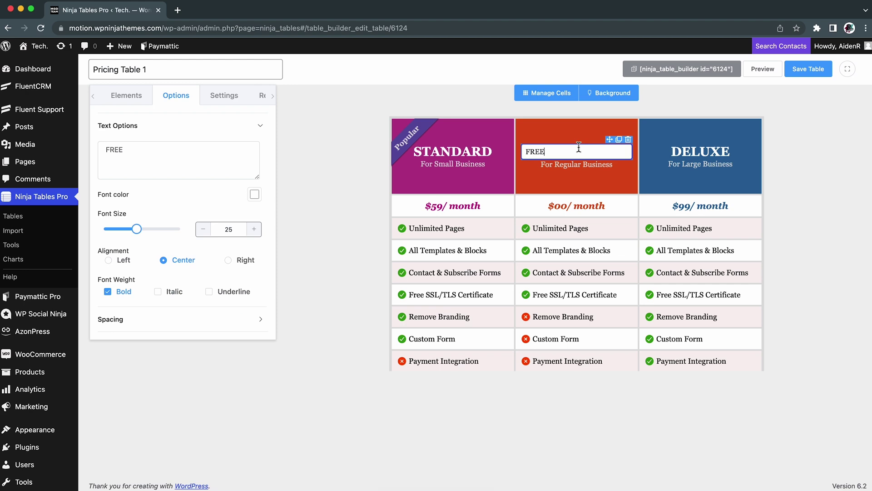
pyautogui.write('BASIC')
pyautogui.press('Return')
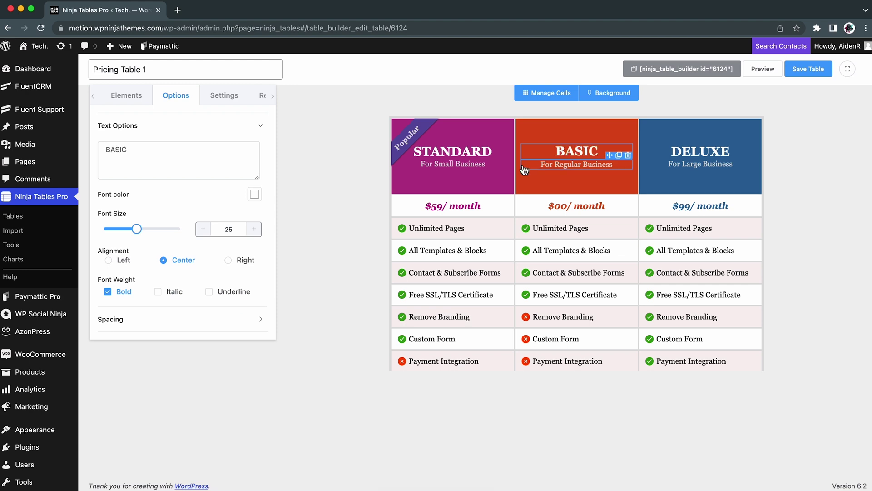
pyautogui.click(356, 189)
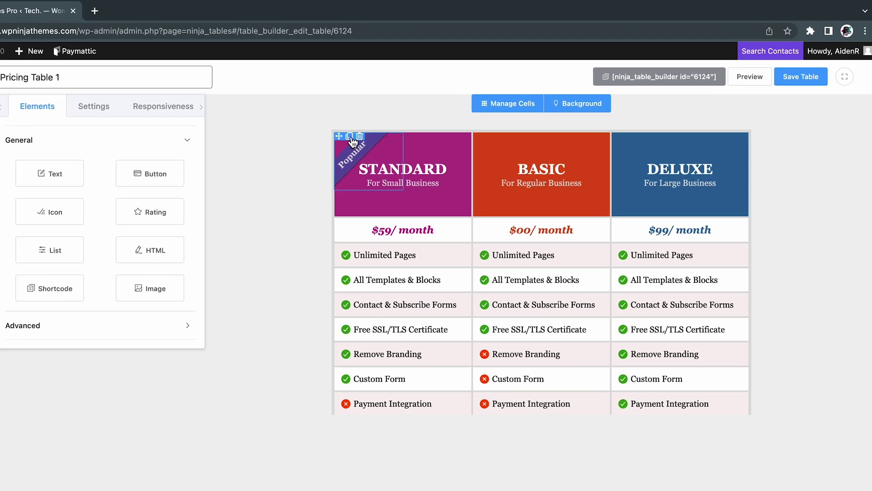
# Step: Move the Popular ribbon onto the BASIC header, removing the extra duplicate
pyautogui.moveTo(342, 137); pyautogui.dragTo(492, 143)
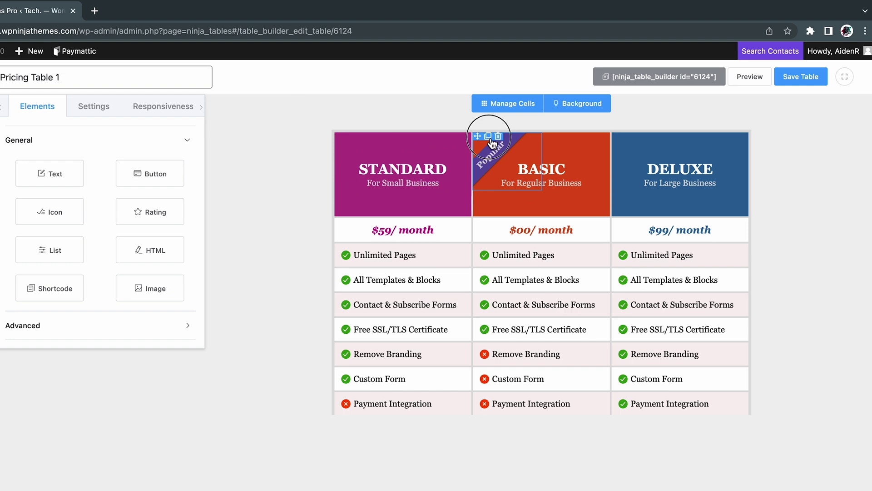
pyautogui.click(489, 137)
pyautogui.click(499, 164)
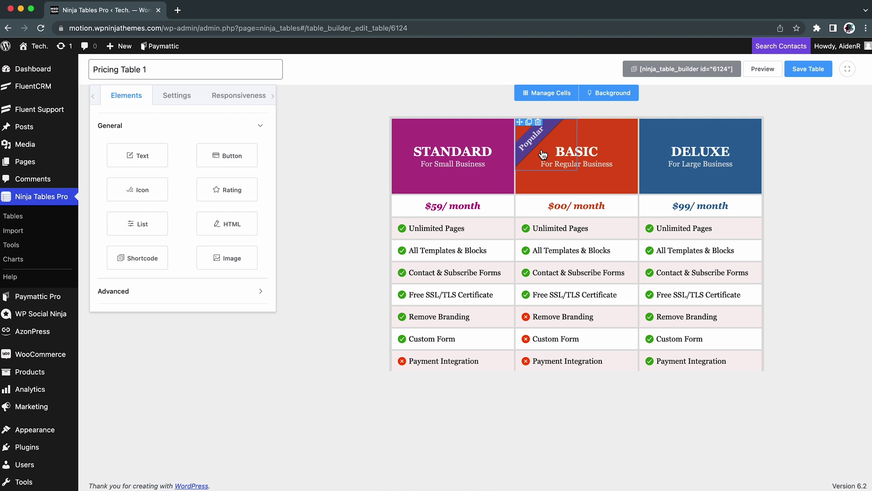
# Step: Highlight the STANDARD column in Manage cell with height 12 and a chosen shadow colour
pyautogui.click(551, 93)
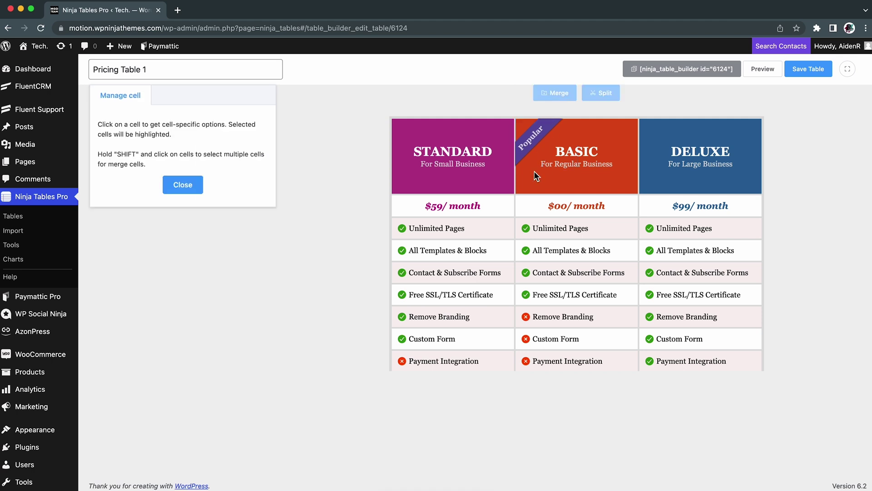
pyautogui.click(484, 228)
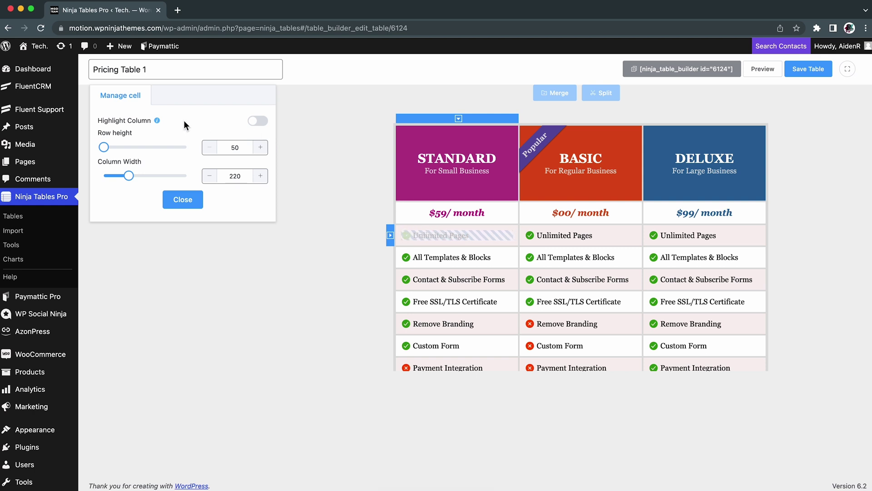
pyautogui.click(254, 121)
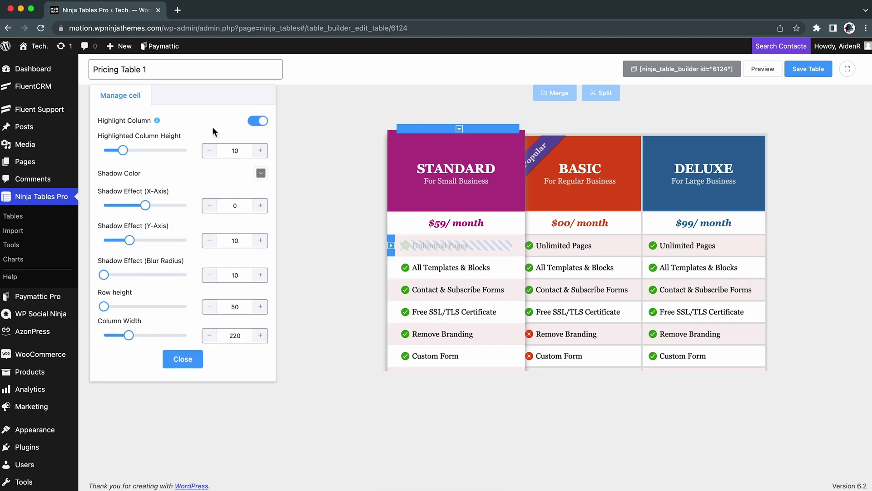
pyautogui.click(261, 151)
pyautogui.click(260, 150)
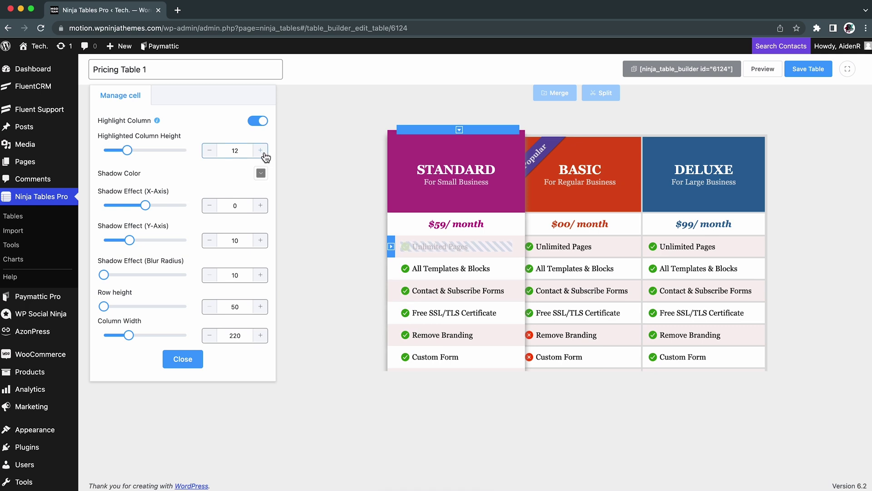
pyautogui.click(262, 173)
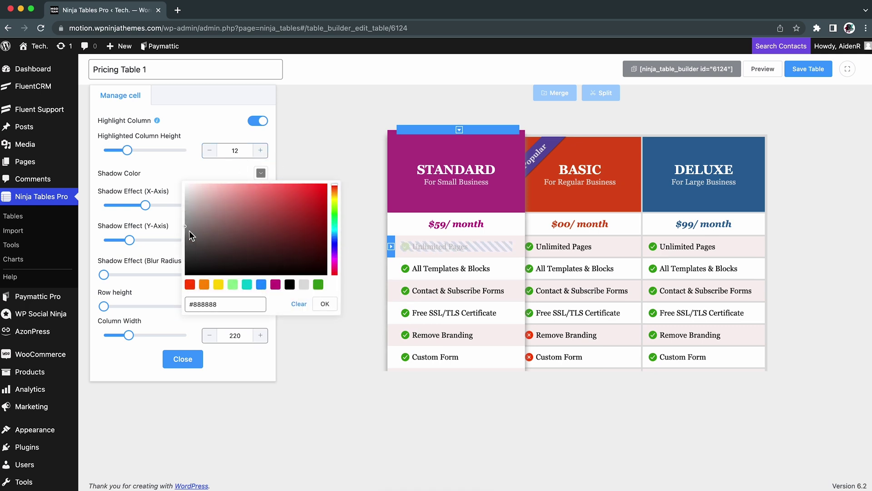
pyautogui.click(328, 304)
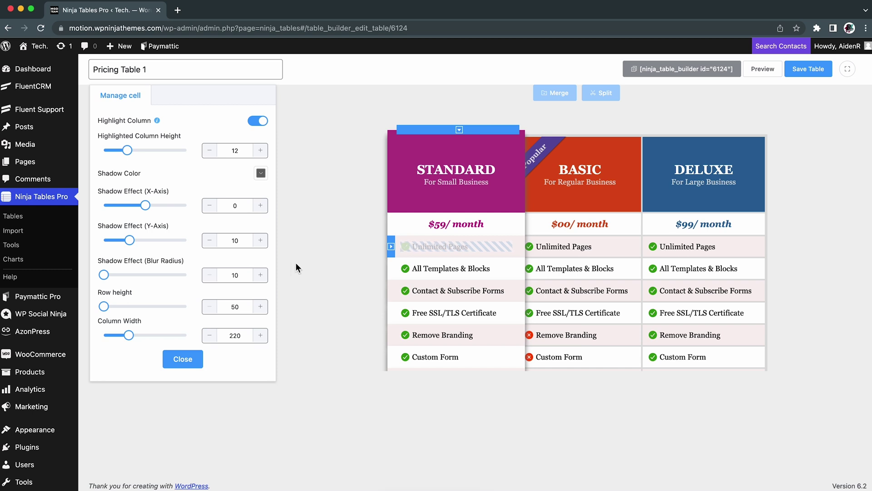
# Step: Set shadow X offset 4, Y offset 12 and more blur, then switch the highlight off
pyautogui.click(260, 205)
pyautogui.click(260, 206)
pyautogui.click(260, 205)
pyautogui.click(260, 205)
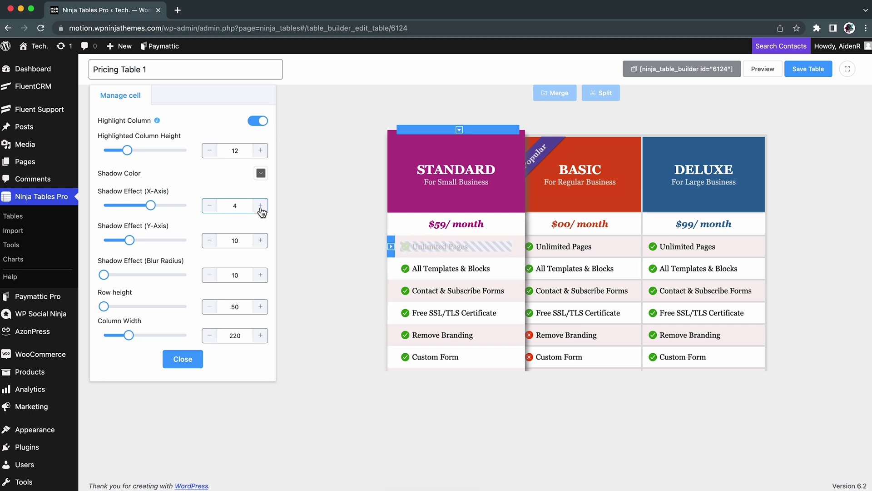
pyautogui.click(263, 244)
pyautogui.click(263, 243)
pyautogui.click(260, 275)
pyautogui.click(261, 275)
pyautogui.click(261, 275)
pyautogui.click(261, 276)
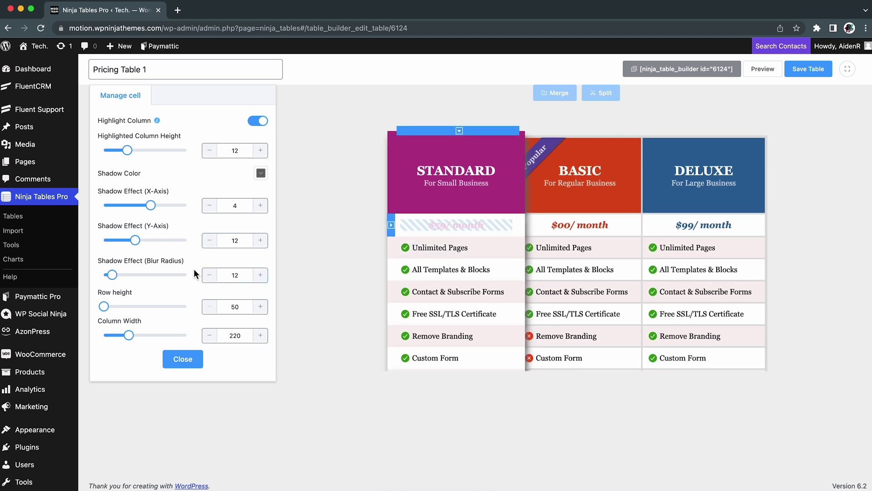
pyautogui.click(256, 120)
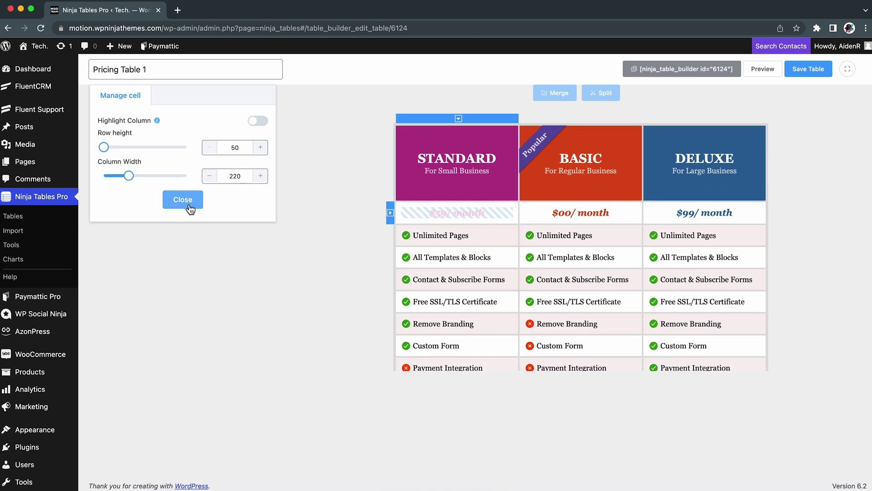
# Step: Close cell settings and preview the tablet layout in Responsiveness Mode Options
pyautogui.click(189, 201)
pyautogui.click(243, 99)
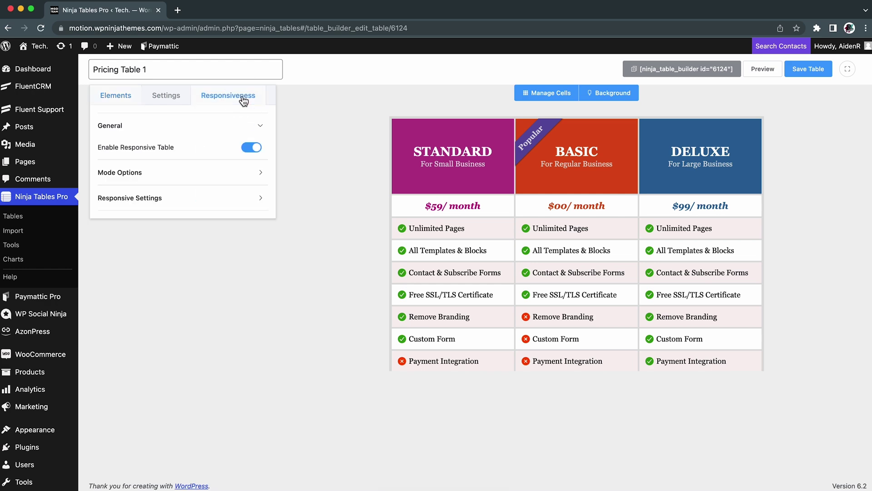
pyautogui.click(250, 171)
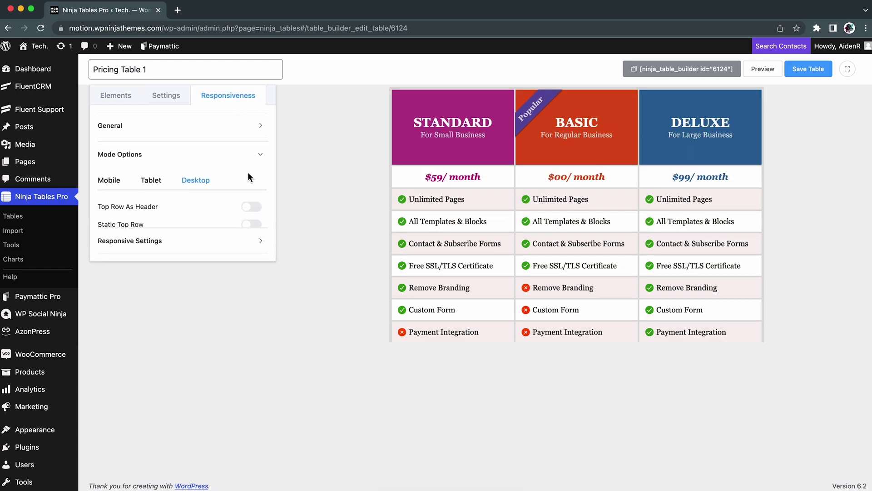
pyautogui.click(151, 177)
pyautogui.scroll(-6, 561, 237)
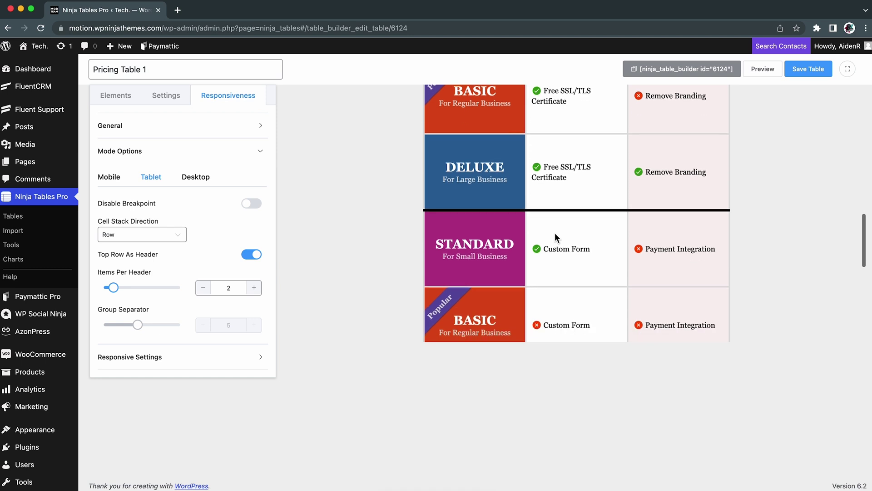
# Step: Preview the mobile layout widened to 445, then return to Desktop
pyautogui.click(112, 182)
pyautogui.scroll(6, 620, 173)
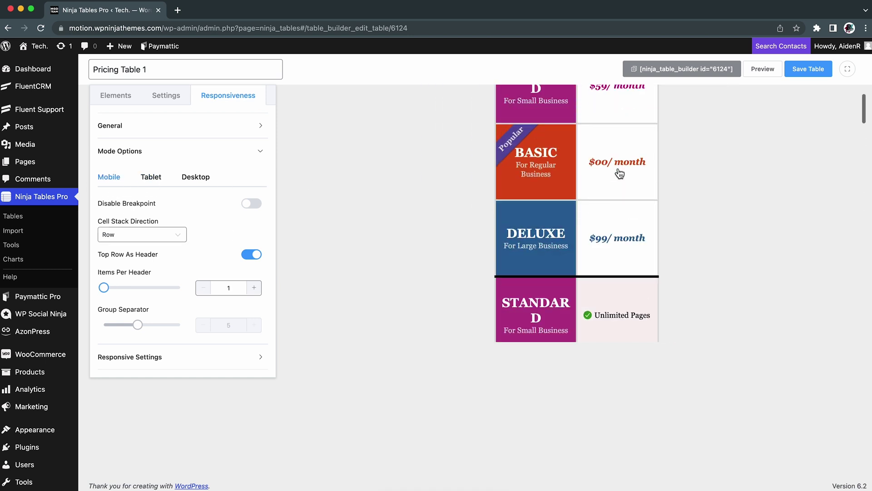
pyautogui.click(718, 107)
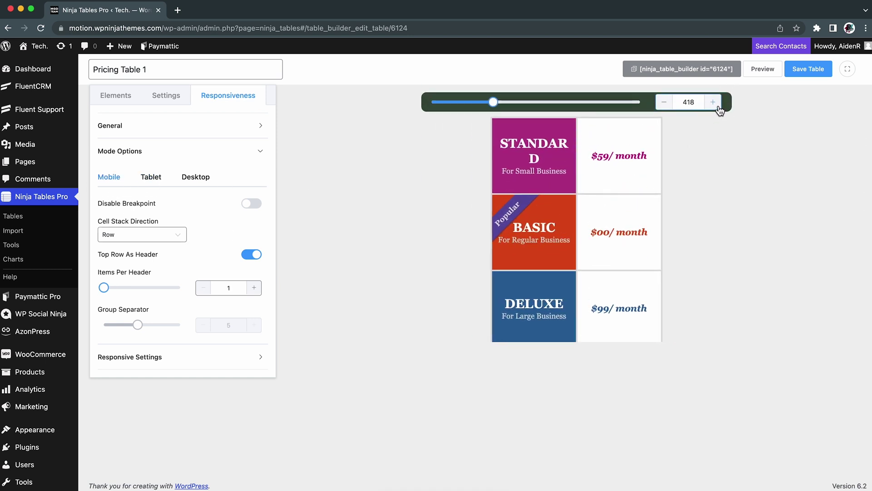
pyautogui.click(718, 107)
pyautogui.click(718, 107)
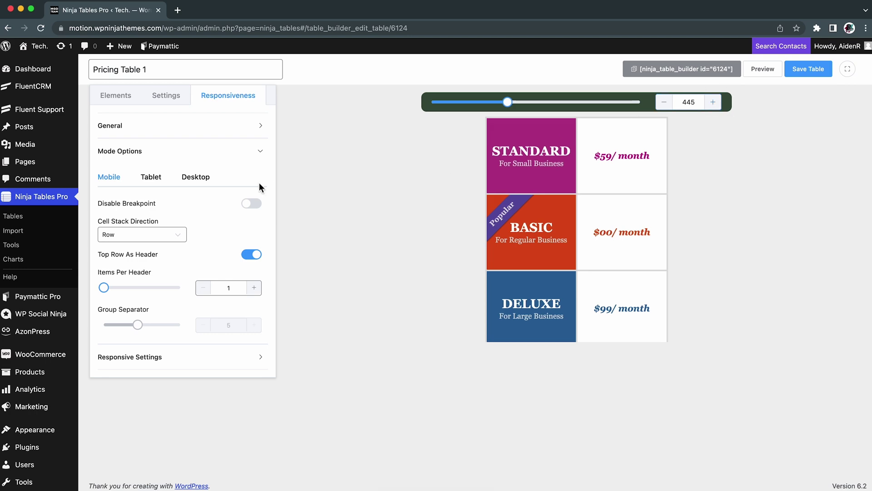
pyautogui.click(202, 184)
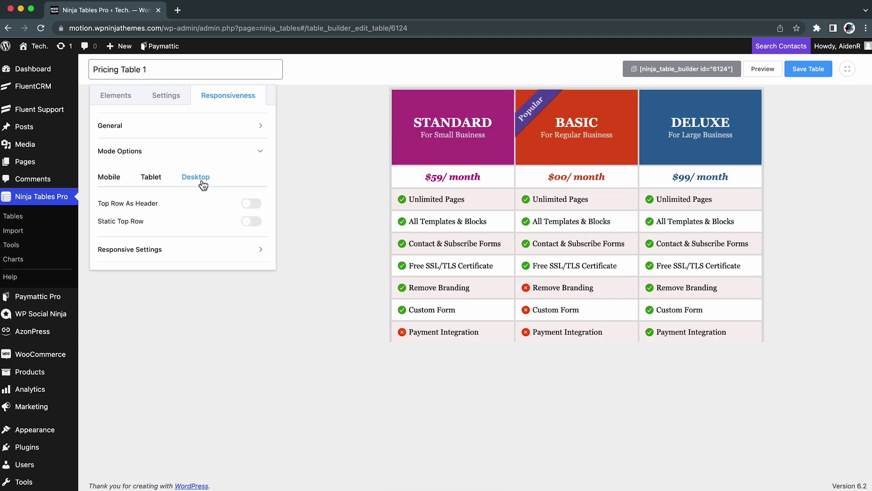
# Step: In Background settings, give the STANDARD header cell a blue background
pyautogui.click(306, 154)
pyautogui.click(599, 97)
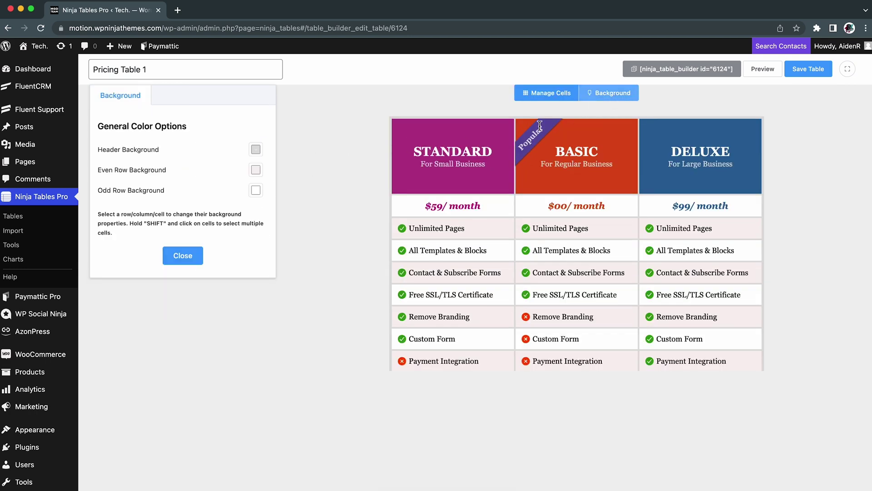
pyautogui.click(500, 134)
pyautogui.click(256, 287)
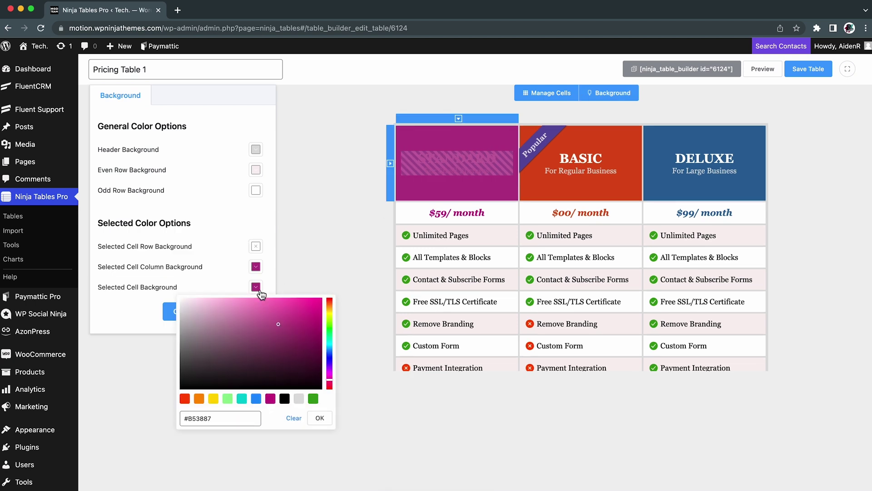
pyautogui.click(329, 357)
pyautogui.click(319, 418)
# Step: Give the BASIC header cell an orange #FF6000 background
pyautogui.click(621, 141)
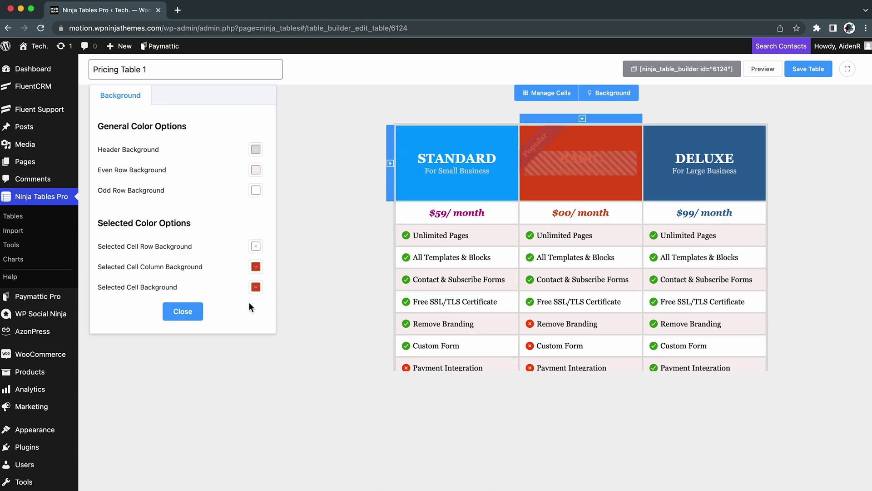
pyautogui.click(255, 287)
pyautogui.click(313, 301)
pyautogui.click(328, 310)
pyautogui.click(320, 418)
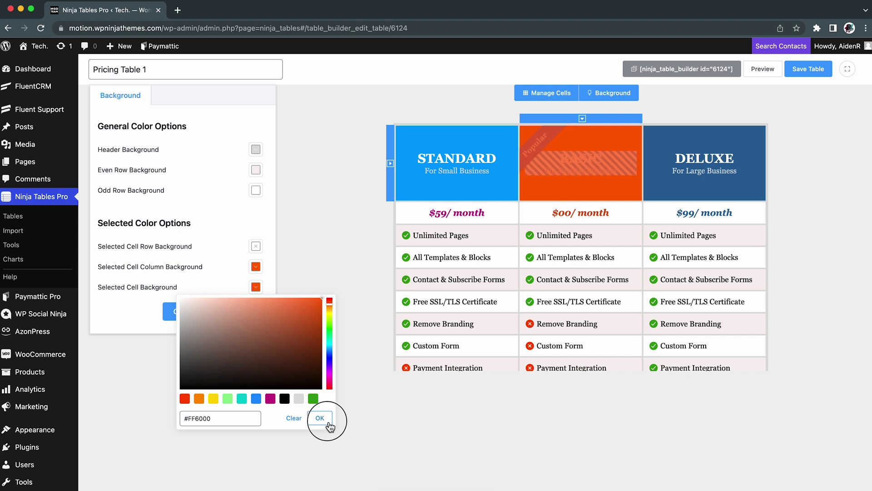
# Step: Give the DELUXE header cell a purple background
pyautogui.click(756, 135)
pyautogui.click(262, 292)
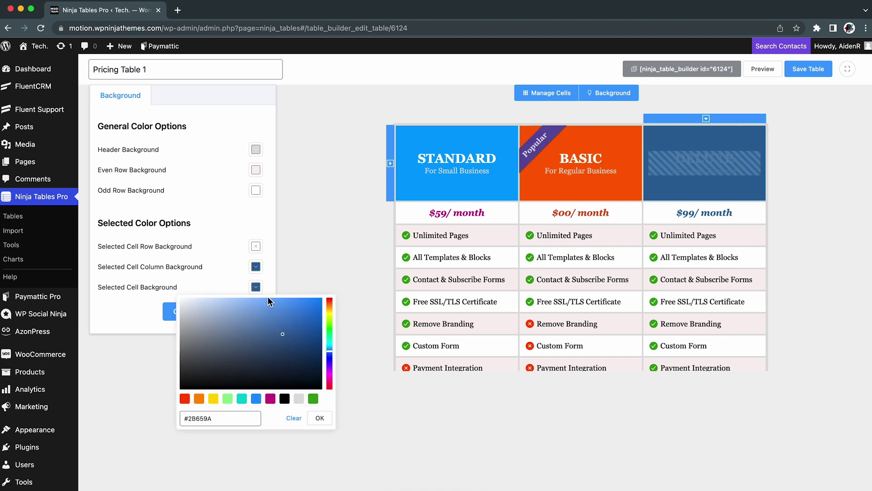
pyautogui.click(330, 367)
pyautogui.click(320, 418)
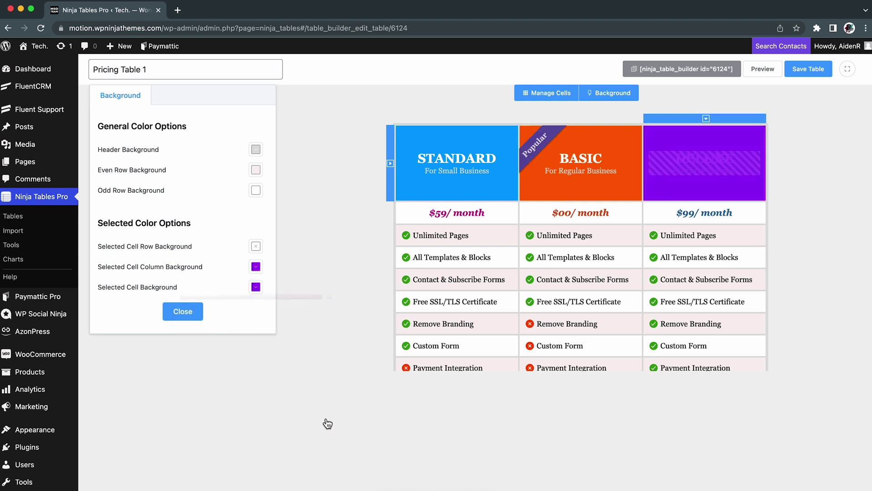
# Step: Save the pricing table, preview it, and copy its shortcode
pyautogui.click(810, 72)
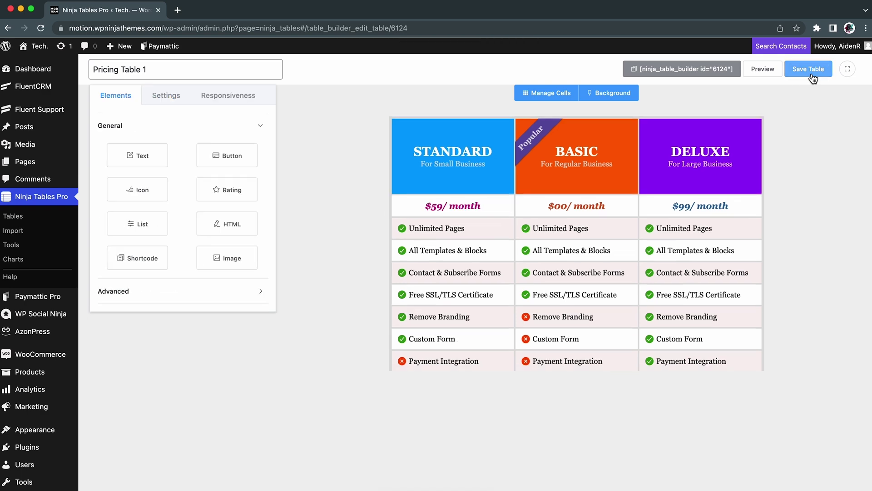
pyautogui.click(769, 71)
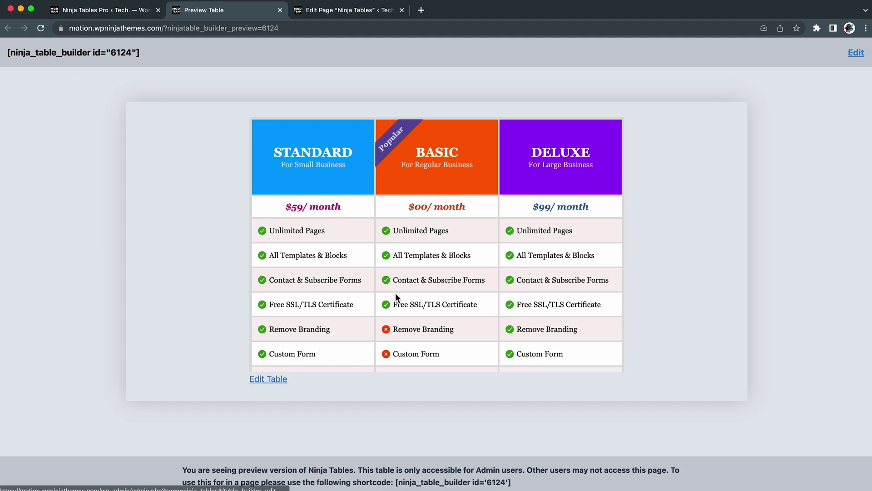
pyautogui.scroll(-3, 416, 291)
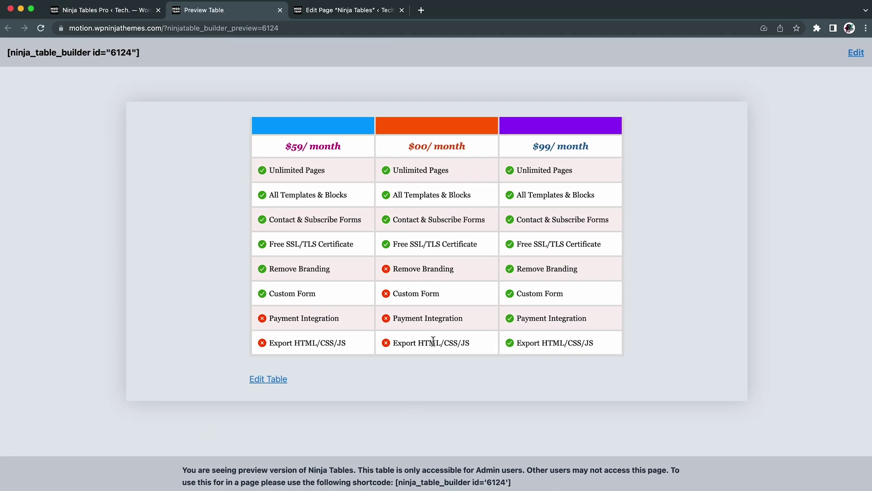
pyautogui.scroll(3, 443, 249)
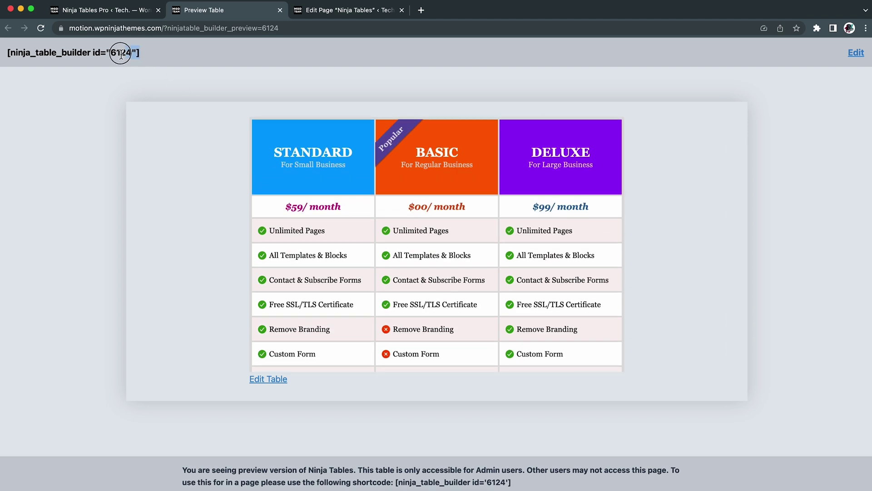
pyautogui.moveTo(121, 54); pyautogui.dragTo(5, 59)
pyautogui.hotkey('ctrl', 'c')
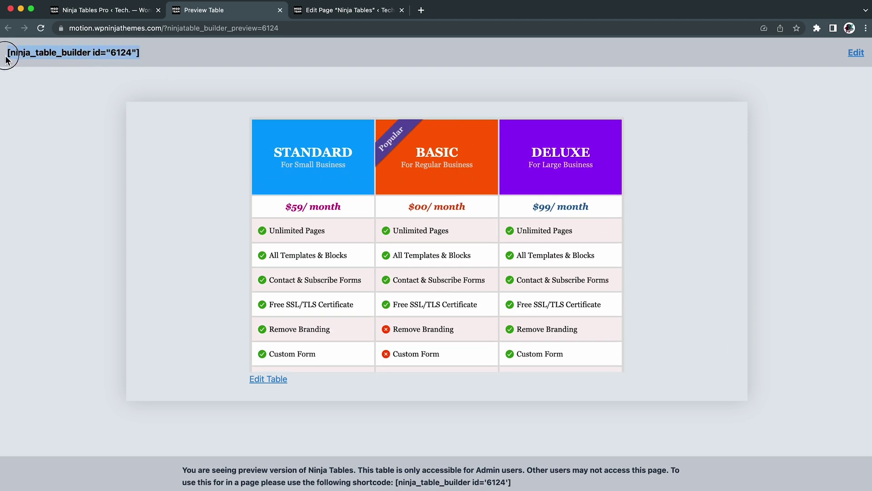
# Step: Replace the page's Shortcode block text with [ninja_table_builder id="6124"]
pyautogui.click(341, 16)
pyautogui.scroll(-5, 467, 228)
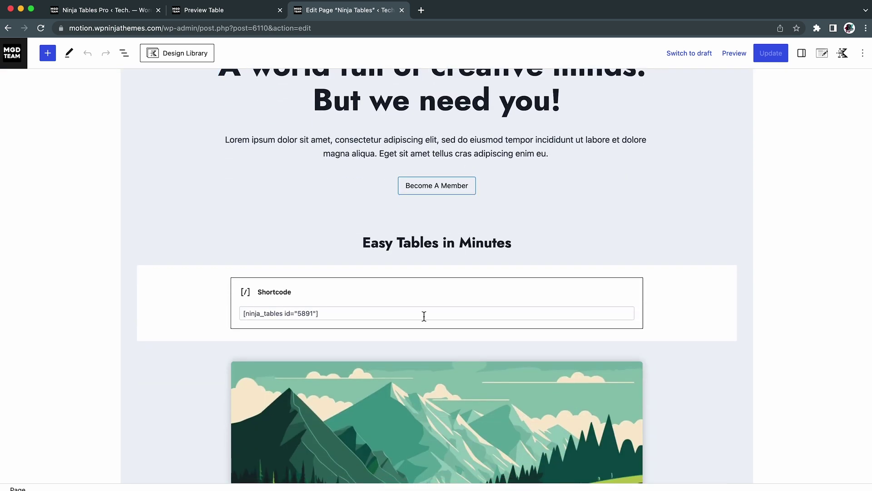
pyautogui.tripleClick(423, 315)
pyautogui.hotkey('ctrl', 'v')
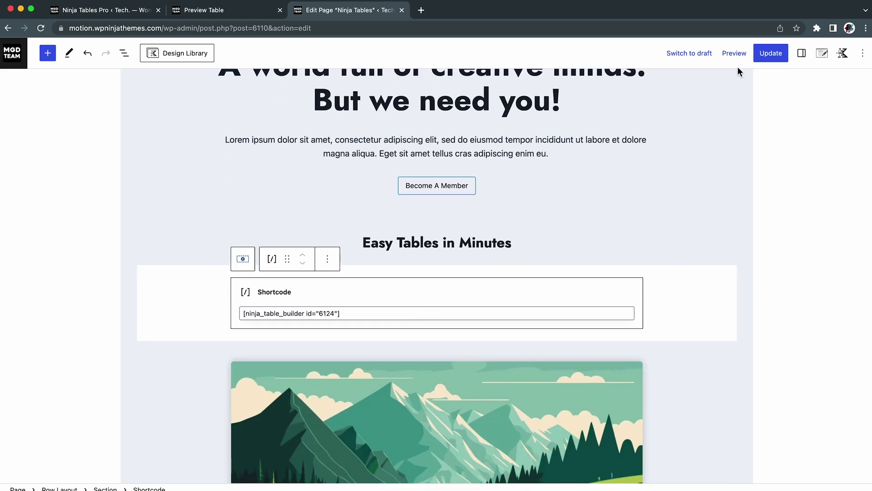
pyautogui.click(735, 54)
# Step: Preview the page in a new tab and scroll through the STANDARD, BASIC, DELUXE pricing table
pyautogui.click(672, 146)
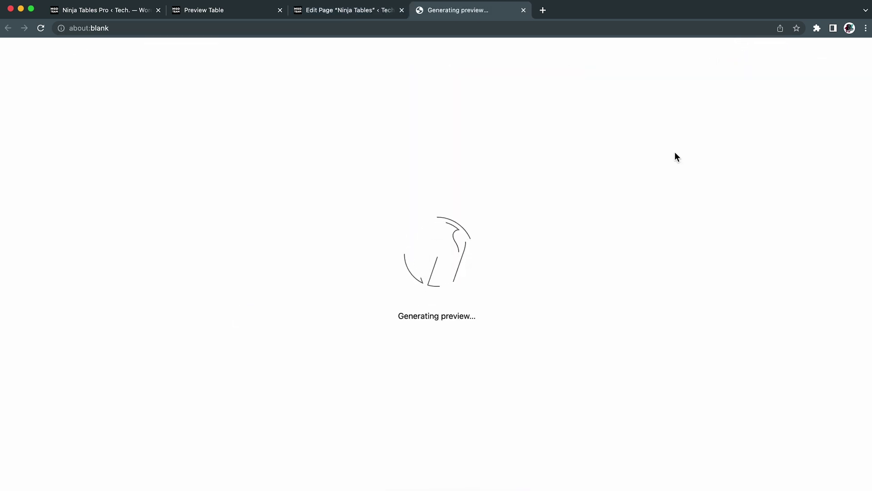
pyautogui.scroll(-5, 659, 469)
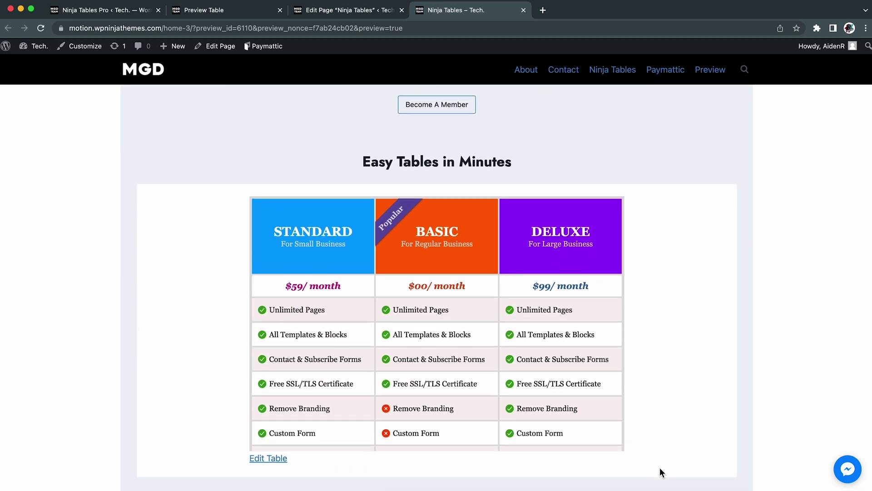
pyautogui.scroll(-2, 547, 359)
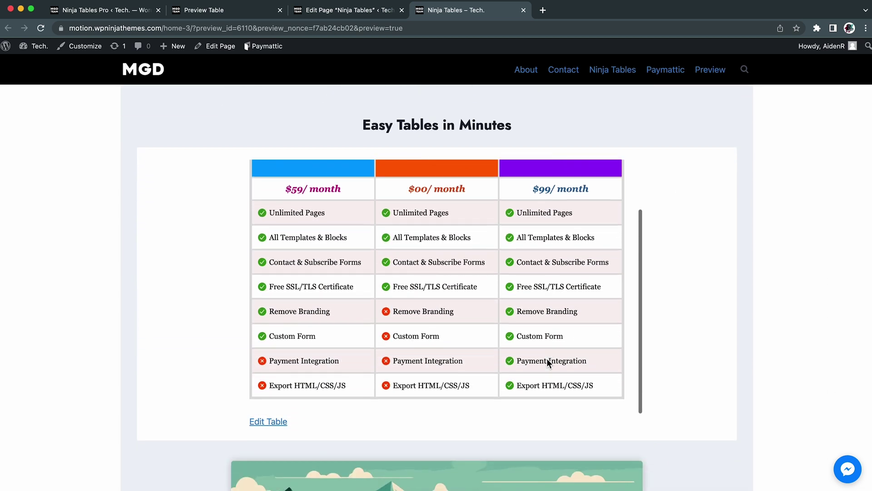
pyautogui.scroll(2, 547, 359)
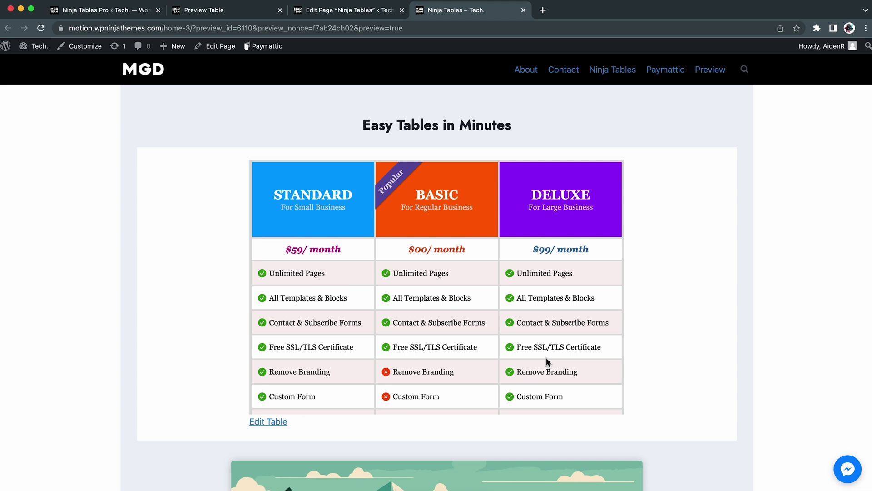